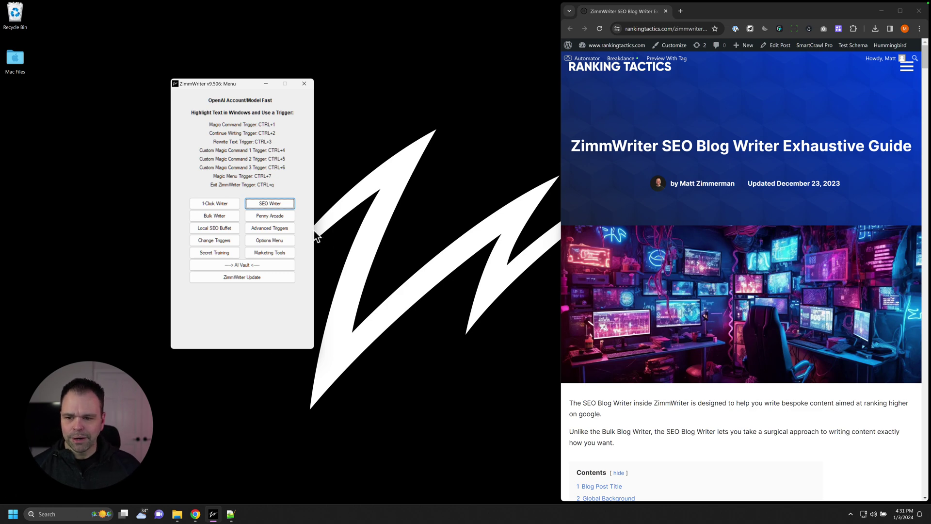
- Launch the SEO Blog Writer form, move it aside, and close it
left_click(269, 204)
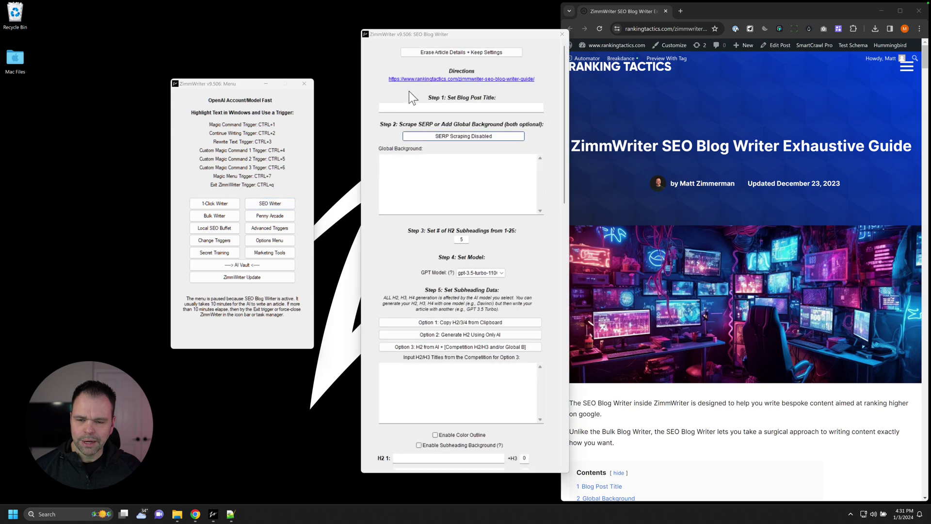
left_click_drag(469, 33, 446, 29)
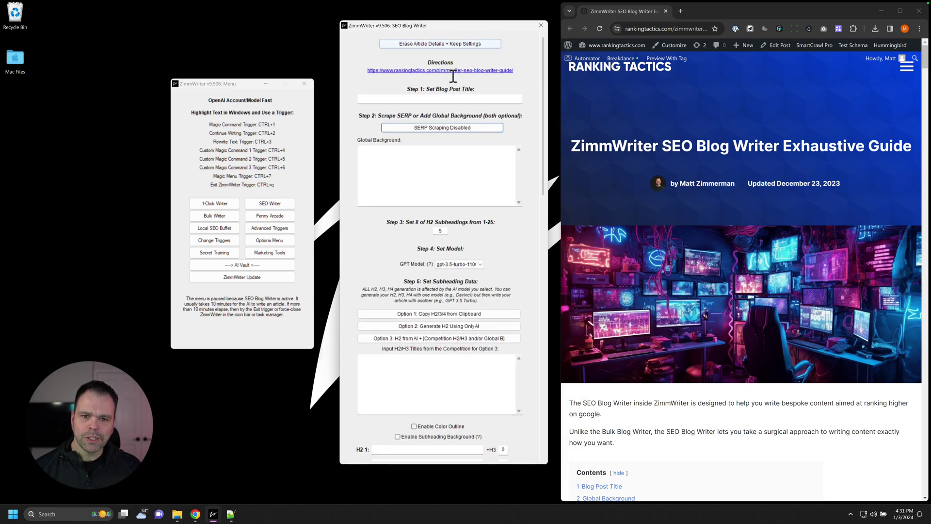
left_click(539, 25)
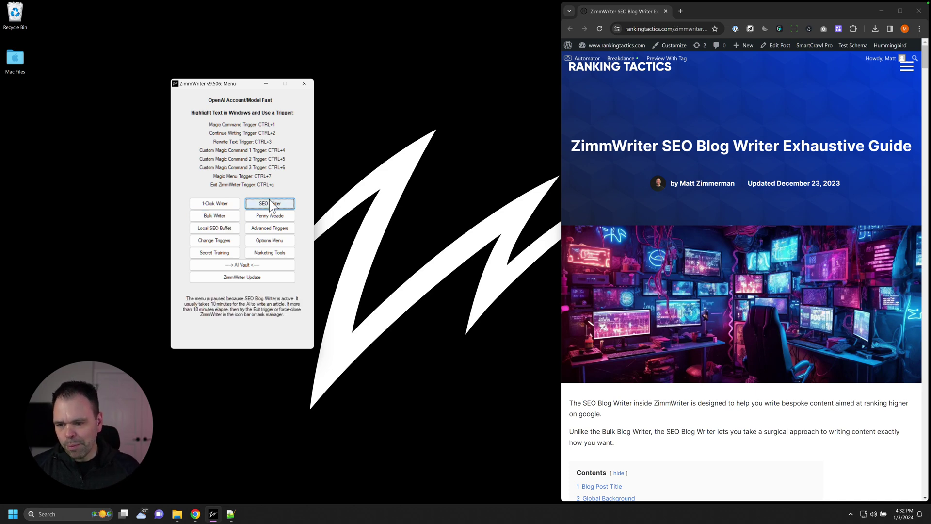
- Reopen the SEO Blog Writer beside Chrome and scroll through the Exhaustive Guide, back to its top
left_click(269, 203)
left_click_drag(494, 37, 471, 20)
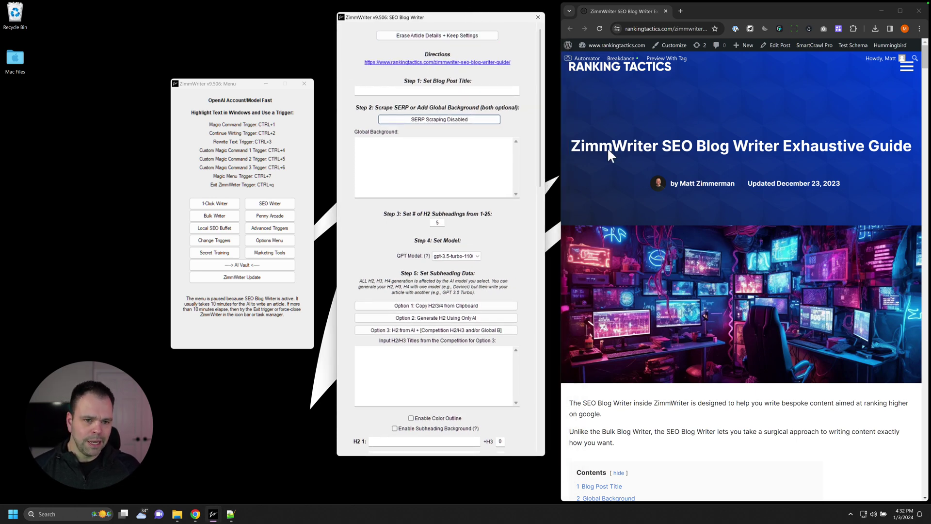
left_click(898, 148)
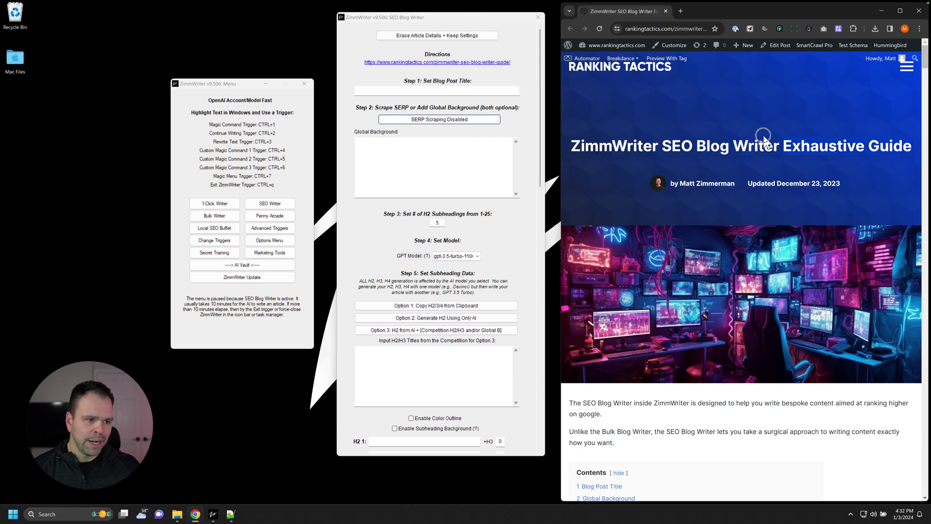
scroll(727, 244, "down", 20)
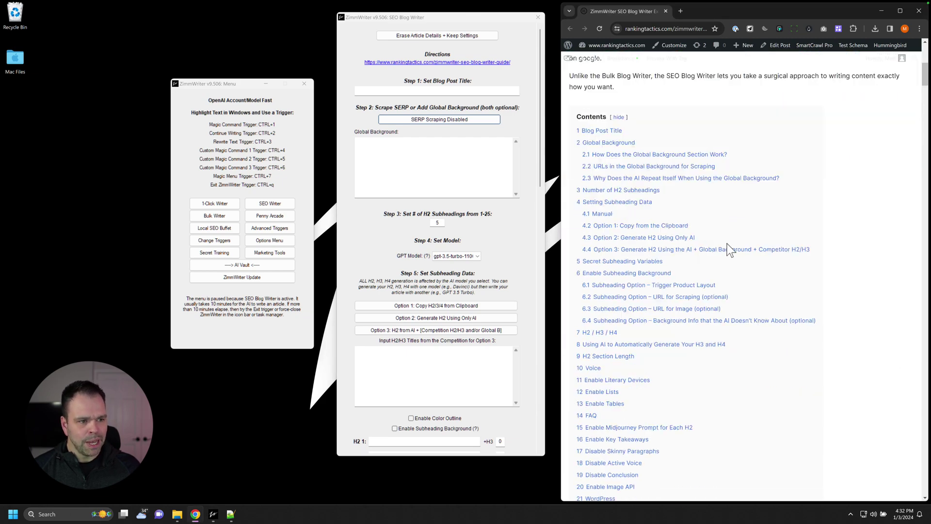
scroll(729, 254, "down", 20)
scroll(728, 259, "down", 20)
scroll(727, 270, "up", 20)
scroll(728, 267, "up", 20)
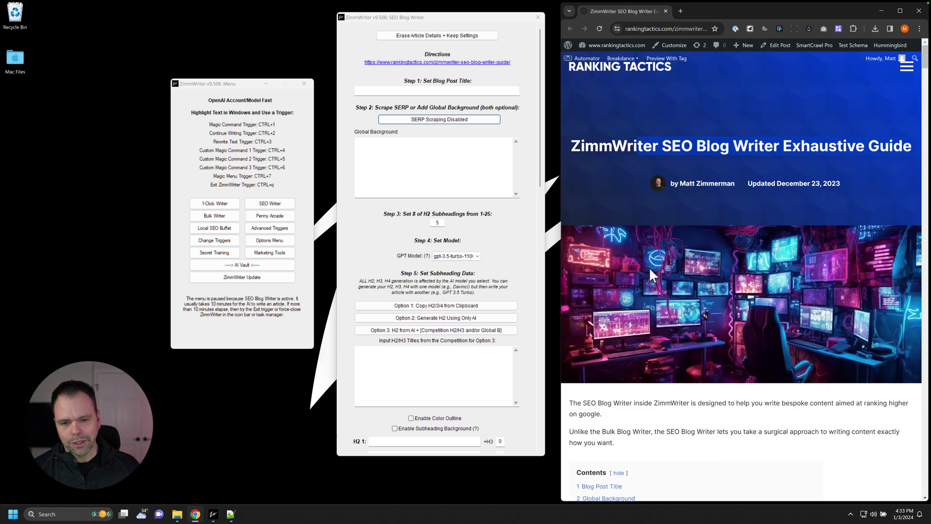
- Paste a ready-made title into Step 1 and confirm SERP scraping stays disabled
left_click(655, 145)
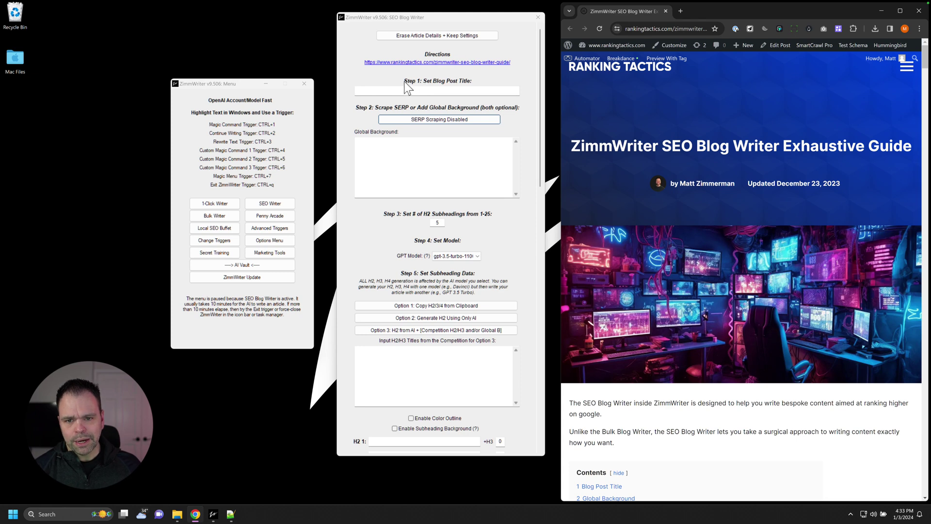
left_click(463, 91)
type("5 Steps to Get Good Grades in College")
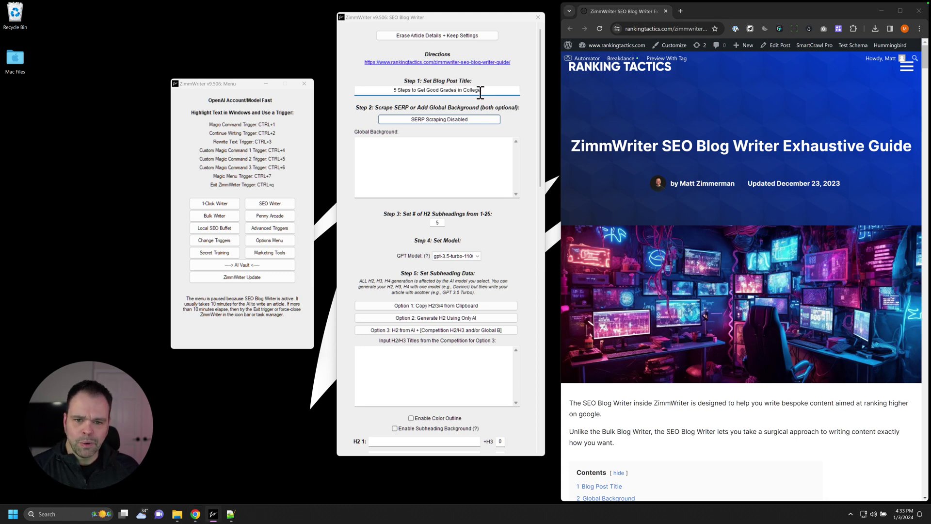
left_click_drag(493, 90, 146, 83)
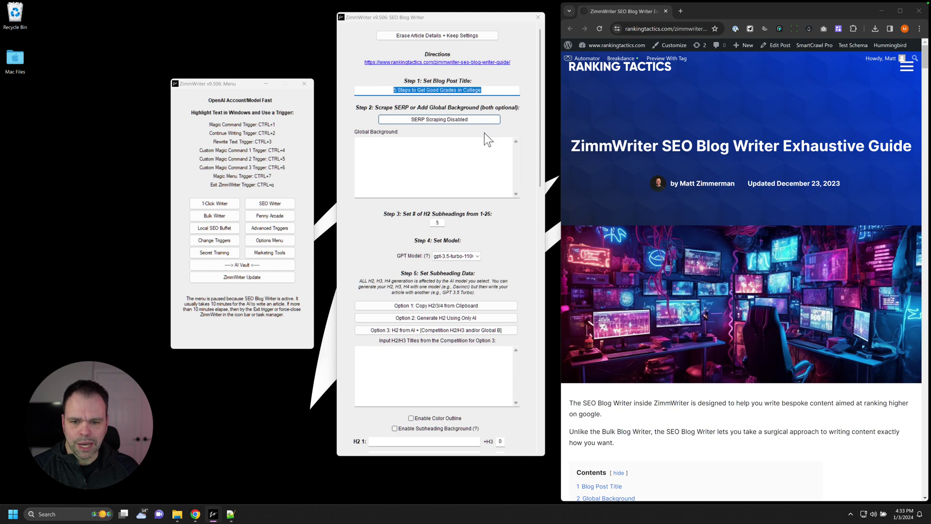
left_click(442, 121)
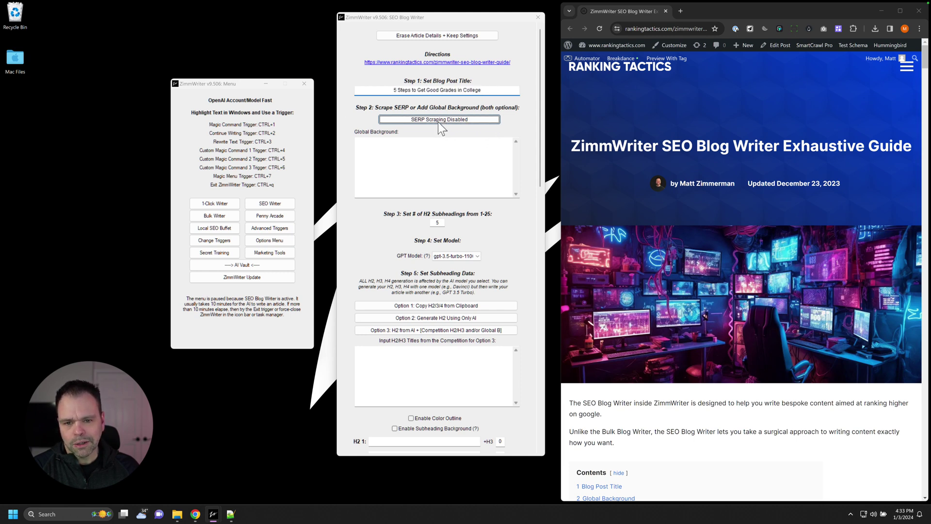
left_click(558, 139)
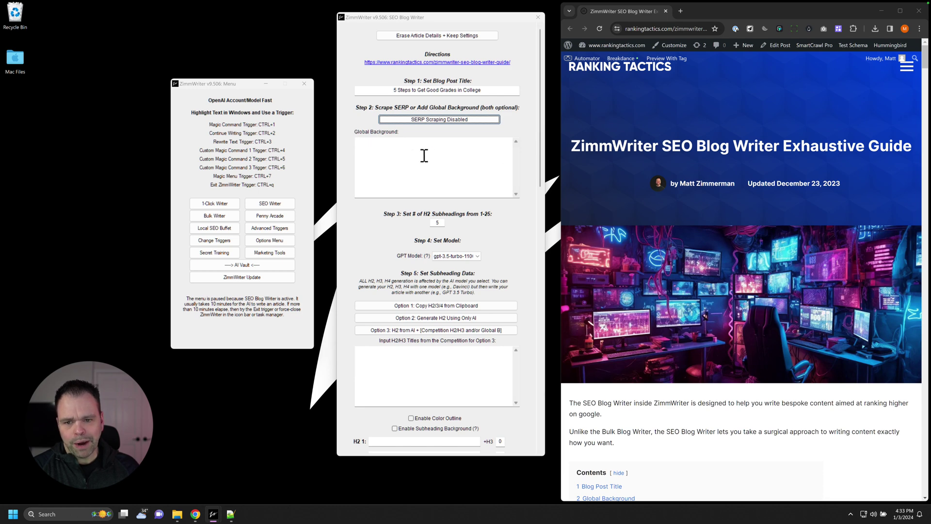
- Replace the title with '5 Steps tto Disassemble a Ford V8 Engine'
left_click(380, 144)
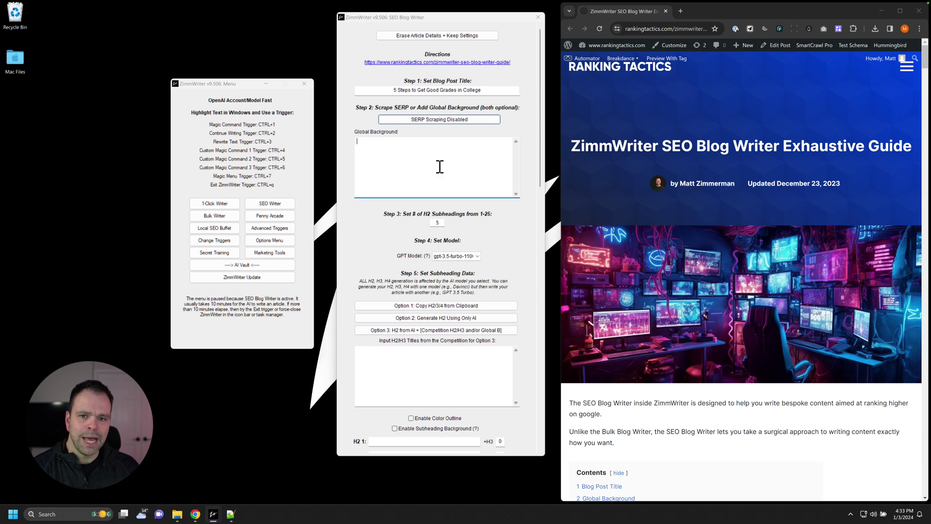
left_click_drag(394, 92, 499, 88)
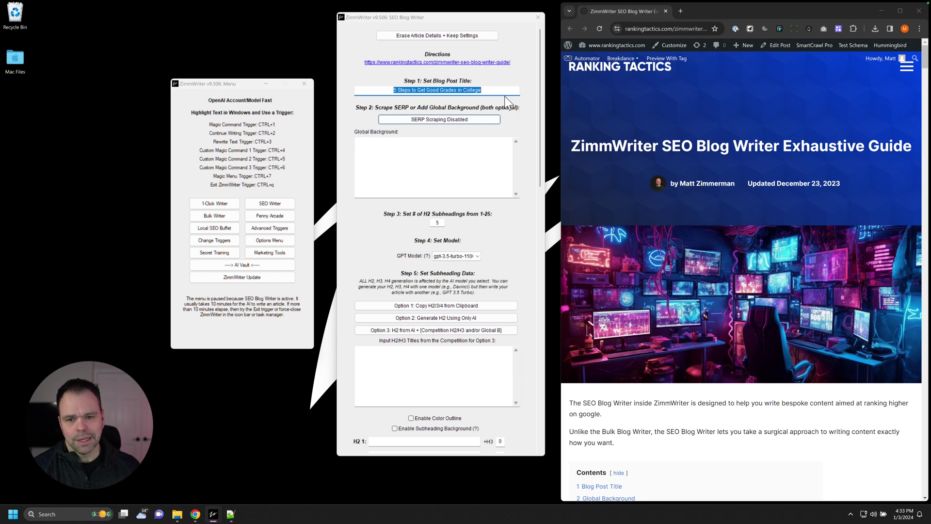
type("5 Steps t")
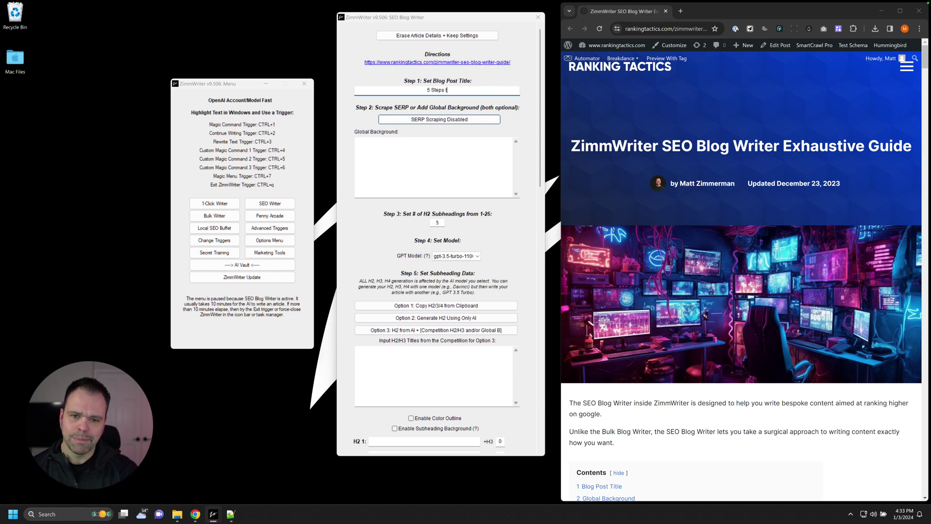
type("to Dis")
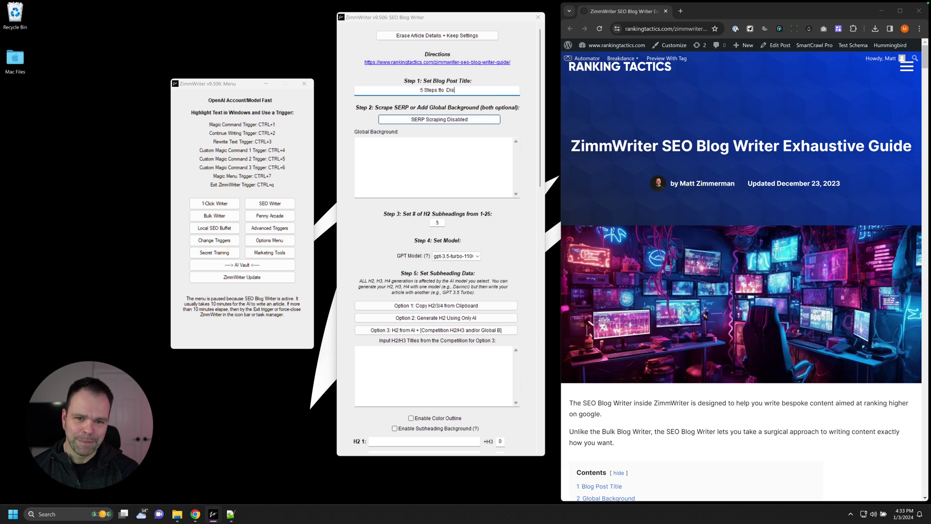
type("assemble ")
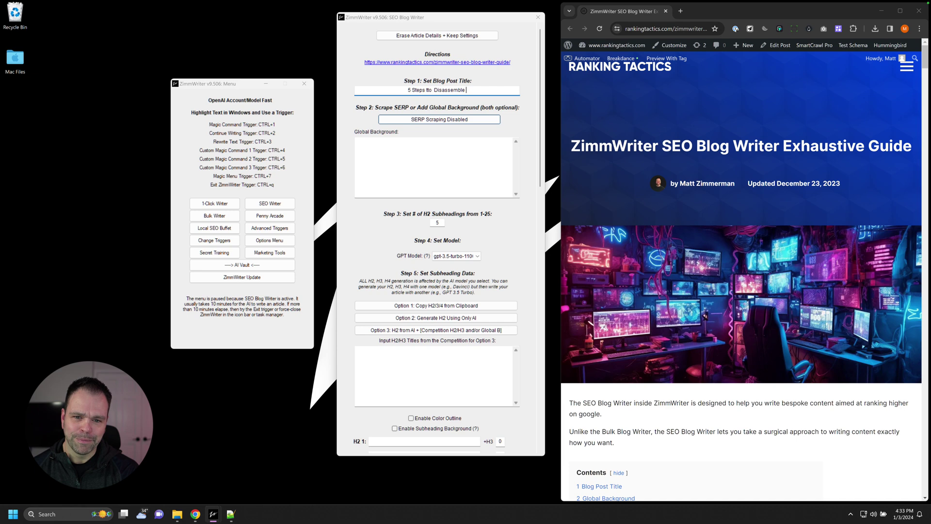
type("a Ford V8 Engine")
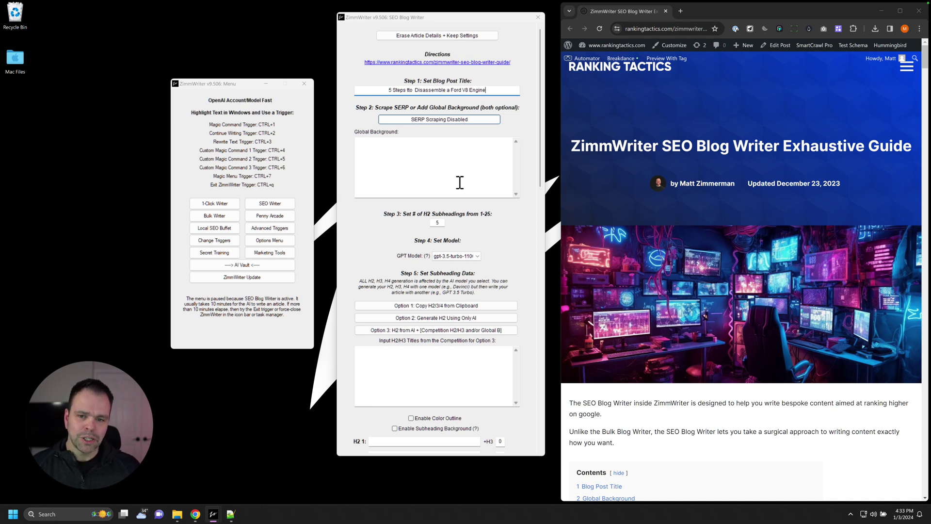
left_click(433, 166)
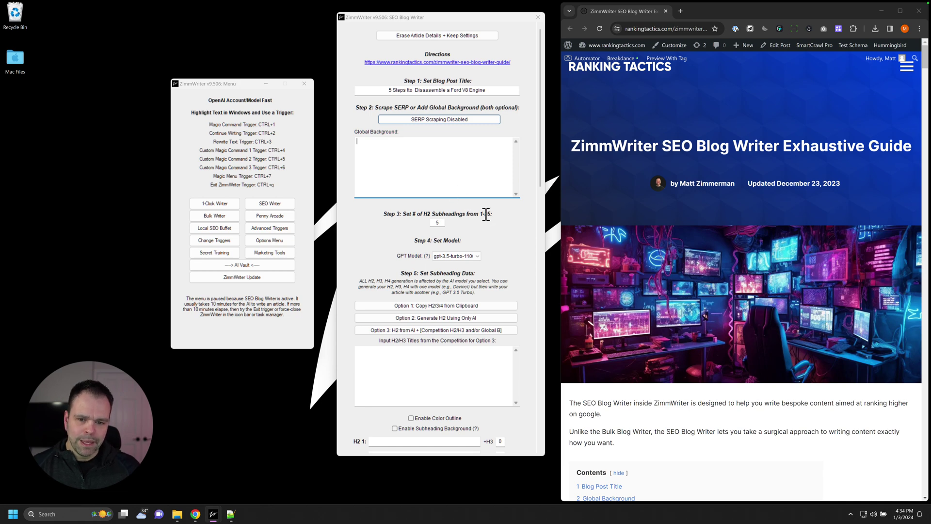
- Change the H2 subheading count from 5 to 10
scroll(486, 214, "down", 2)
left_click(437, 177)
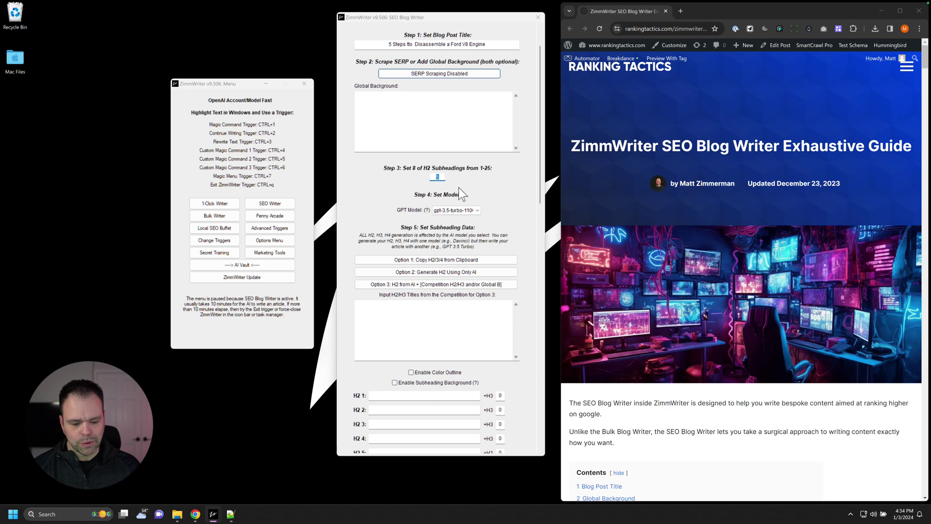
double_click(436, 176)
type("10")
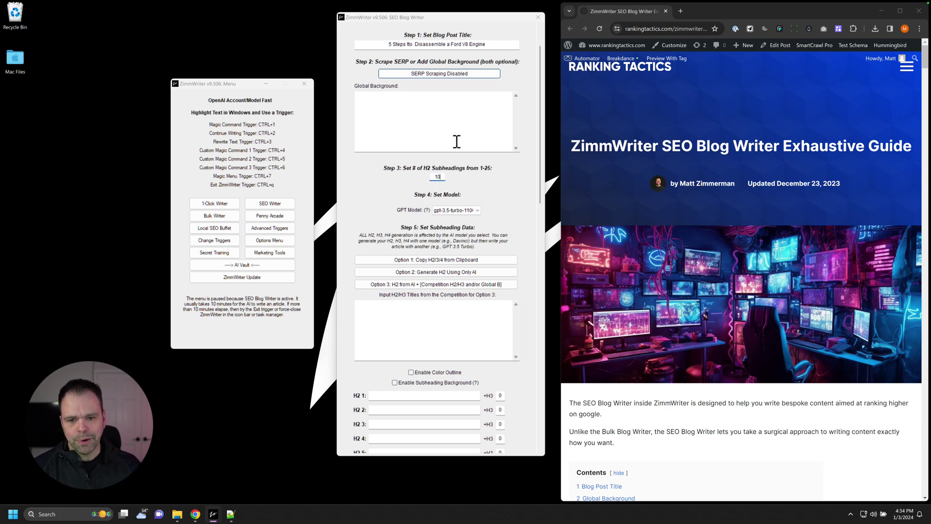
scroll(501, 91, "up", 2)
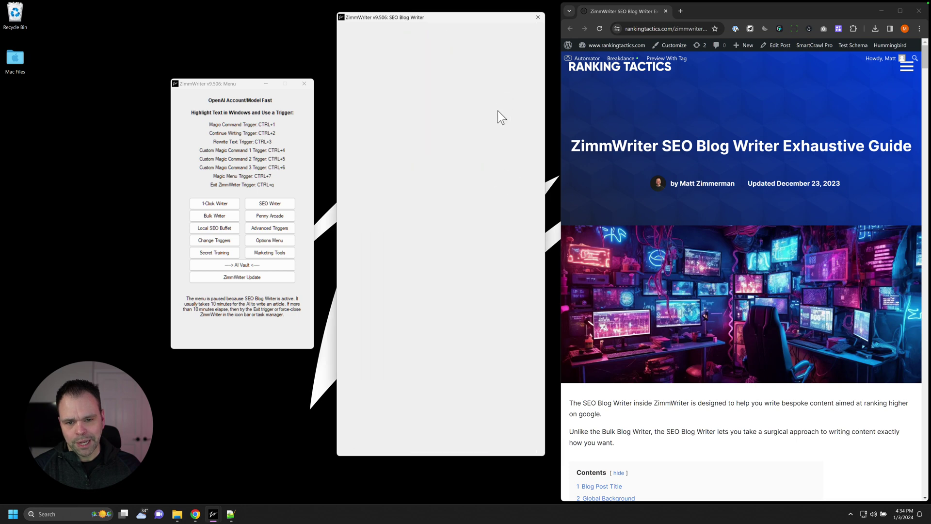
scroll(506, 184, "down", 5)
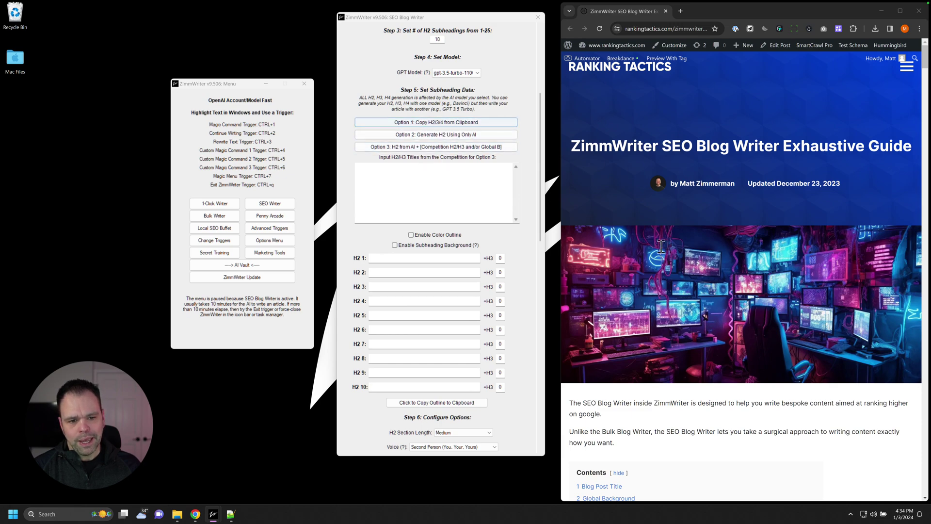
- Scroll the guide to its example H2/H3/H4 outline and select the outline text
scroll(680, 255, "down", 1)
scroll(680, 255, "down", 15)
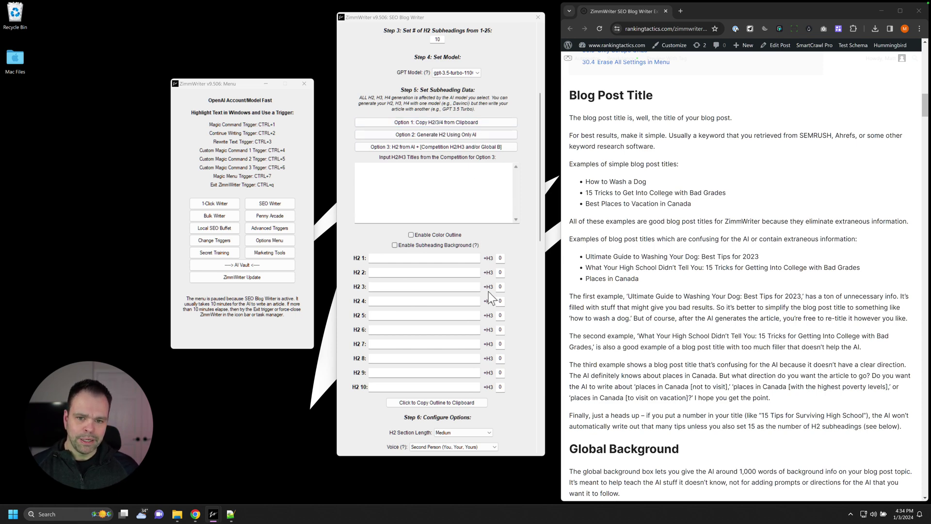
scroll(750, 340, "down", 15)
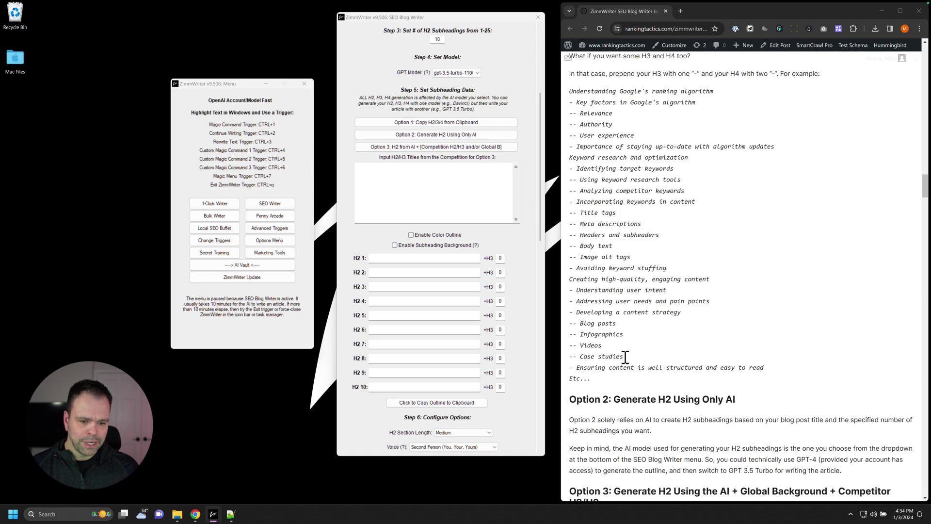
left_click_drag(765, 367, 569, 92)
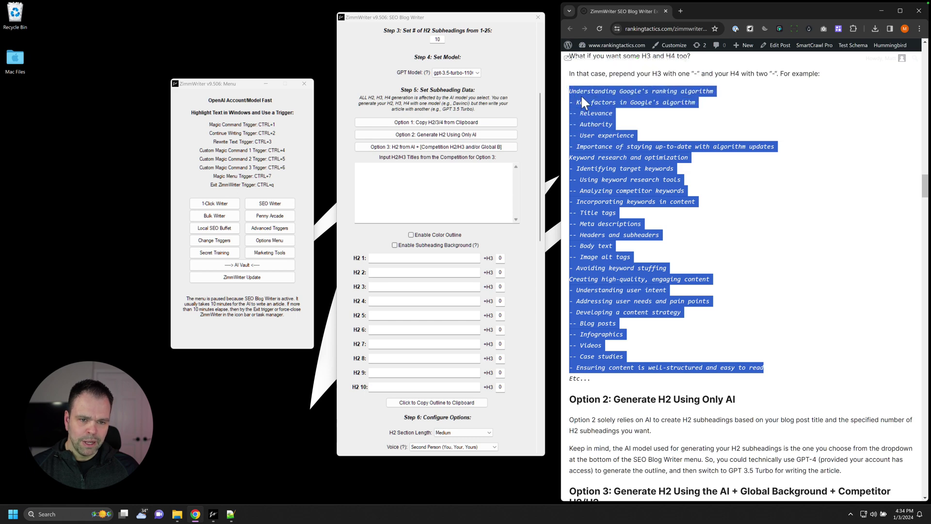
- Copy the guide's outline and load it with 'Option 1: Copy H2/3/4 from Clipboard'
right_click(581, 94)
left_click(603, 108)
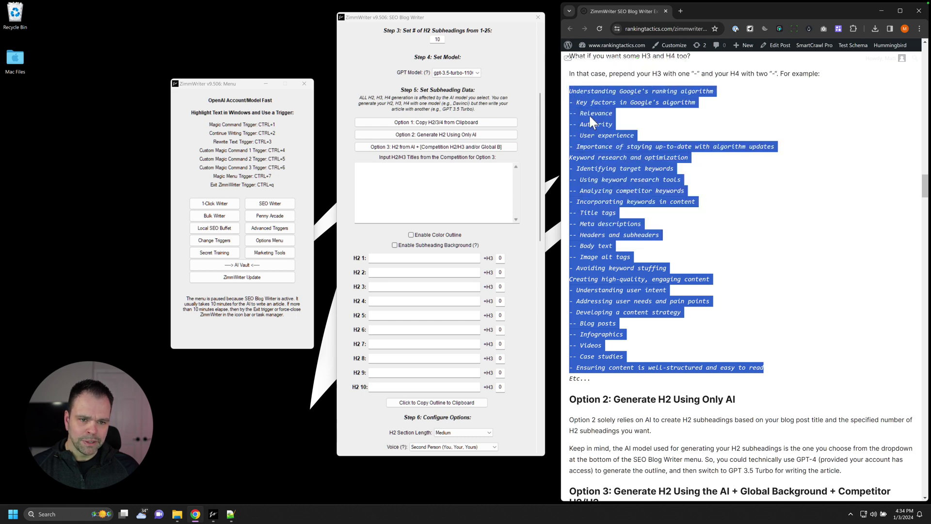
left_click(433, 123)
scroll(485, 213, "down", 2)
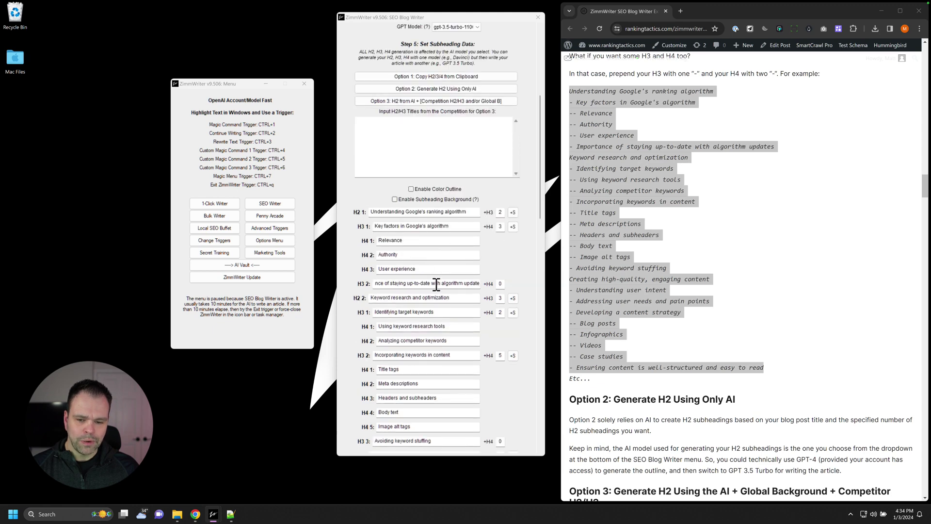
scroll(520, 281, "up", 5)
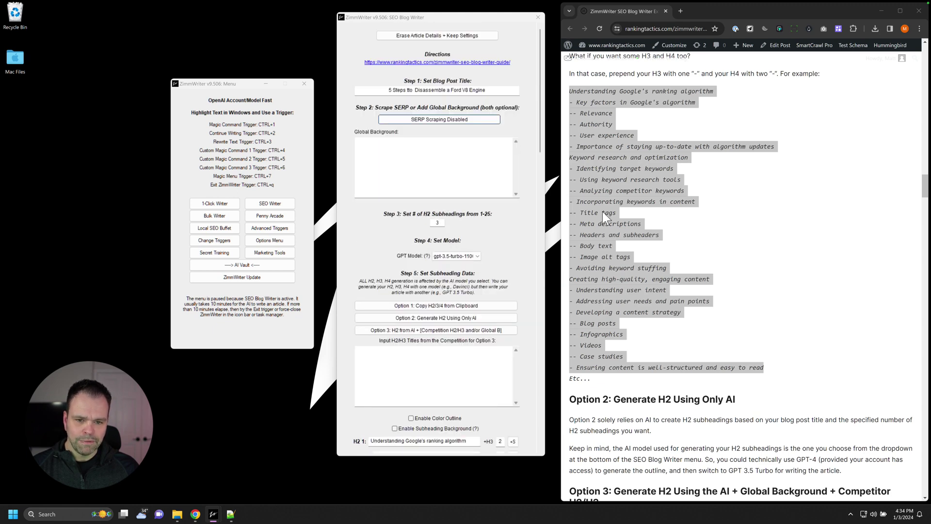
- Erase the article details while keeping the settings
left_click(443, 35)
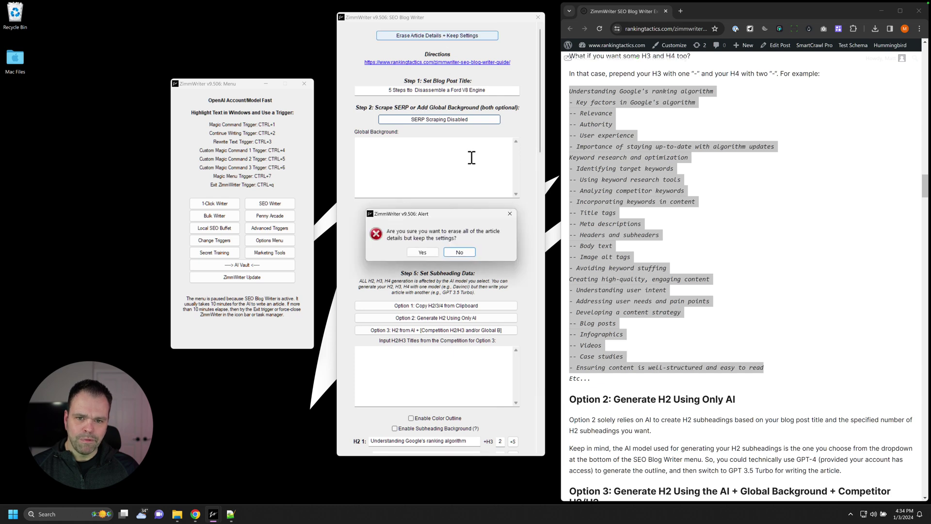
key("Return")
scroll(474, 149, "down", 4)
scroll(475, 149, "up", 4)
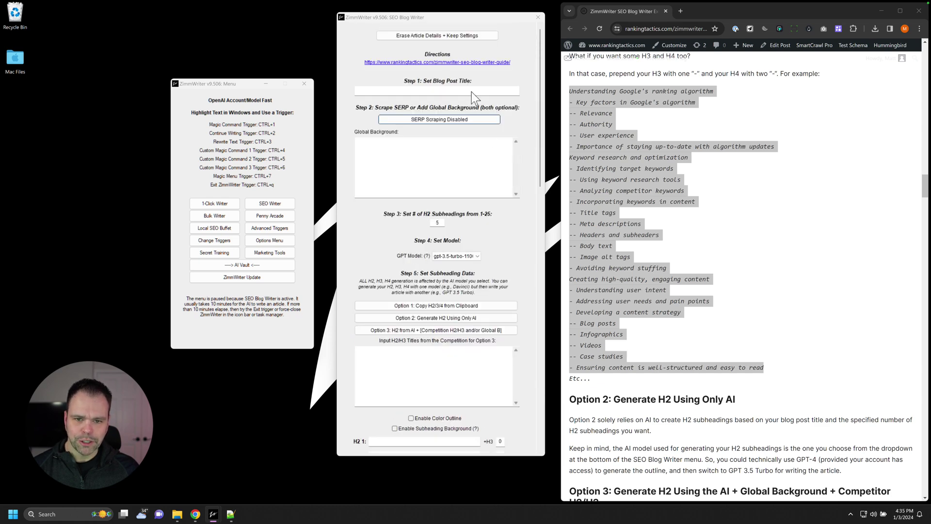
- Paste '5 Steps to Get Into College' as the blog post title
left_click(478, 92)
key("ctrl+v")
scroll(526, 179, "down", 6)
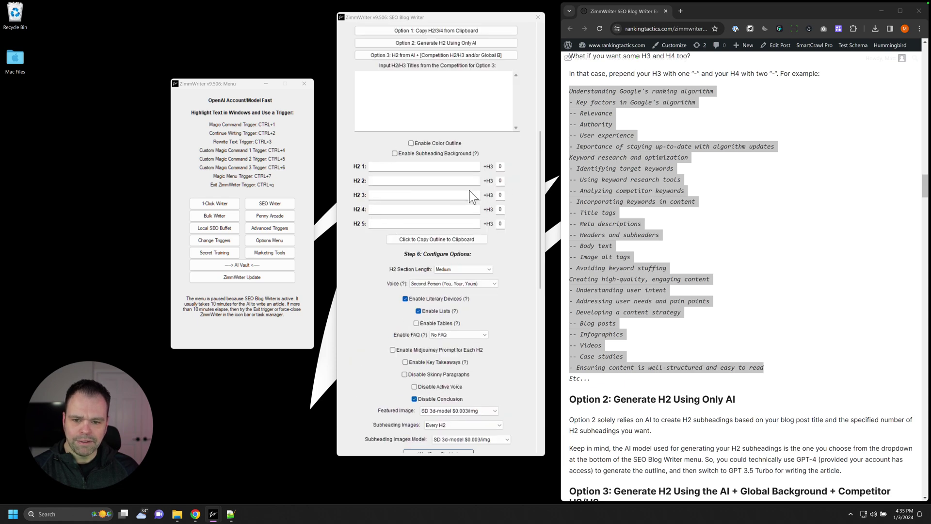
scroll(469, 191, "up", 1)
scroll(535, 188, "up", 5)
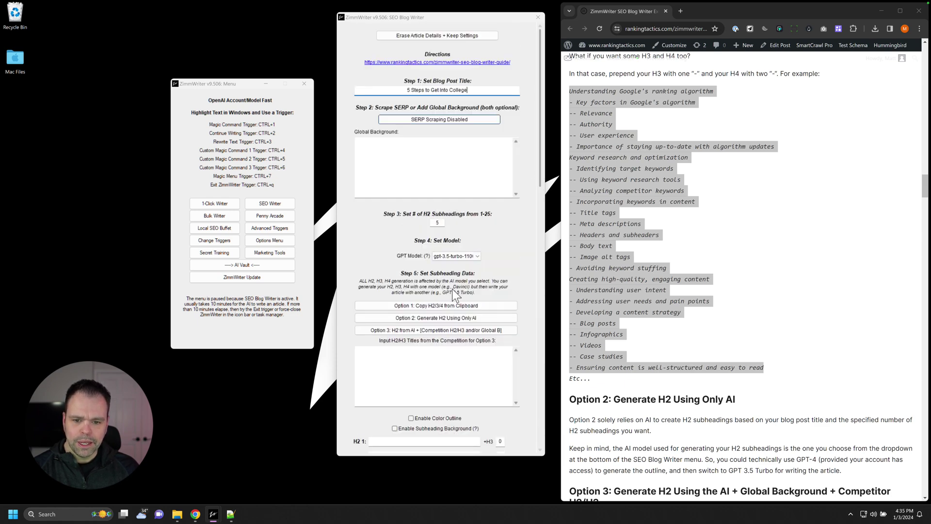
- Generate five H2 subheadings with 'Option 2: Generate H2 Using Only AI'
left_click(433, 319)
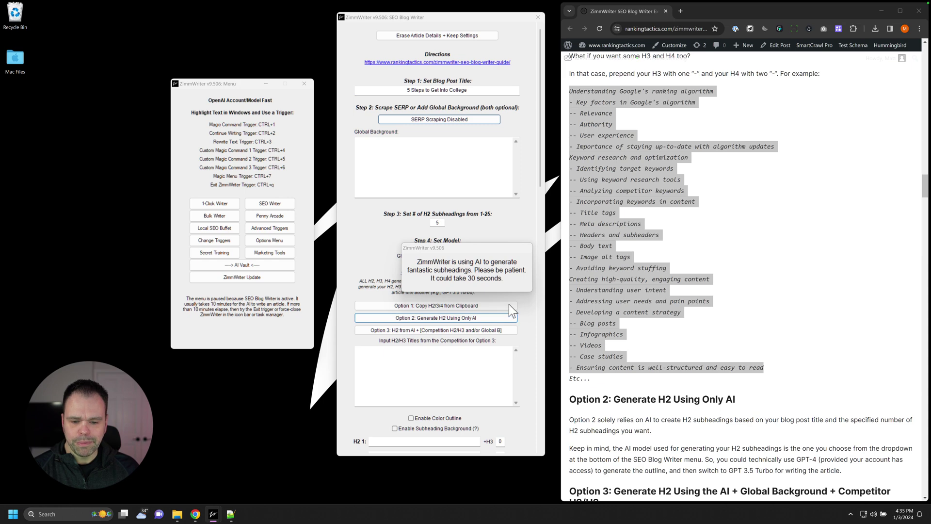
scroll(518, 306, "down", 1)
scroll(524, 306, "down", 2)
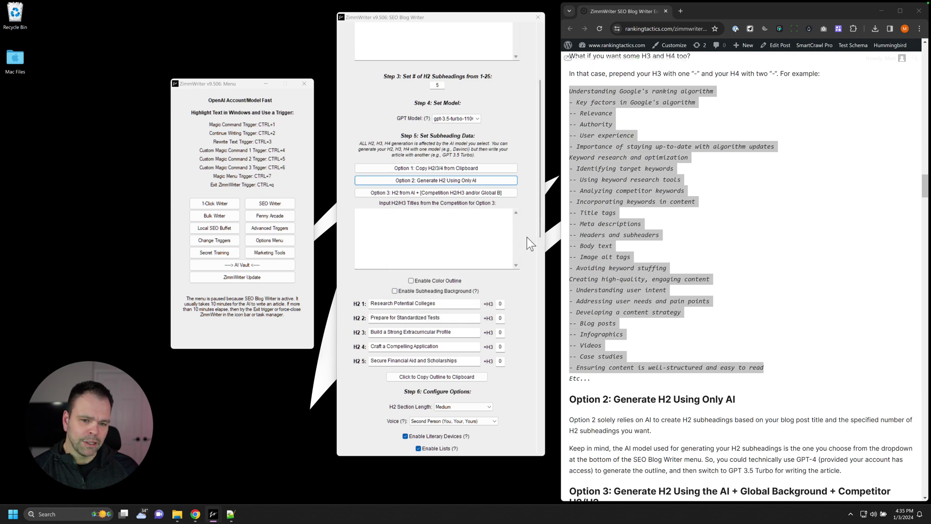
scroll(526, 238, "down", 1)
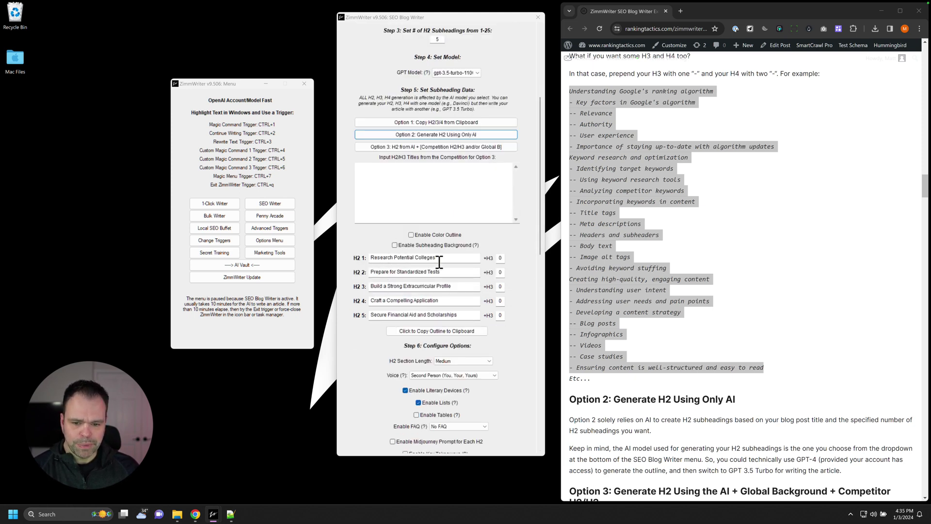
- Inspect the generated H2s and H3 counts, leaving Enable Subheading Background unchecked
left_click_drag(466, 273, 441, 287)
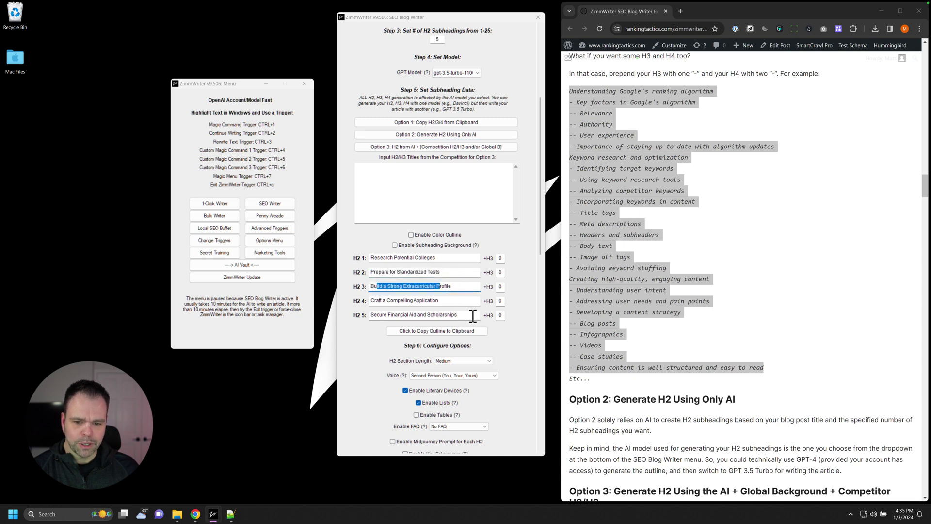
left_click(470, 316)
left_click_drag(470, 316, 383, 304)
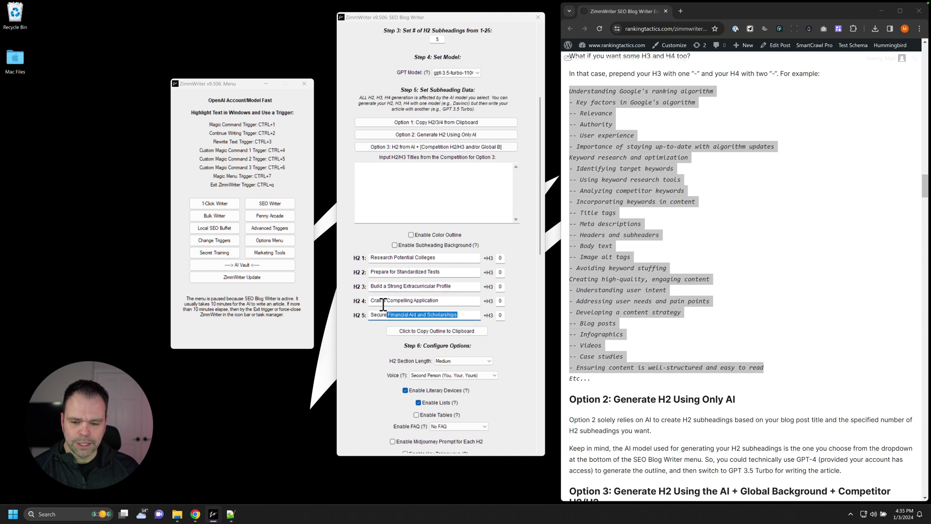
left_click(493, 258)
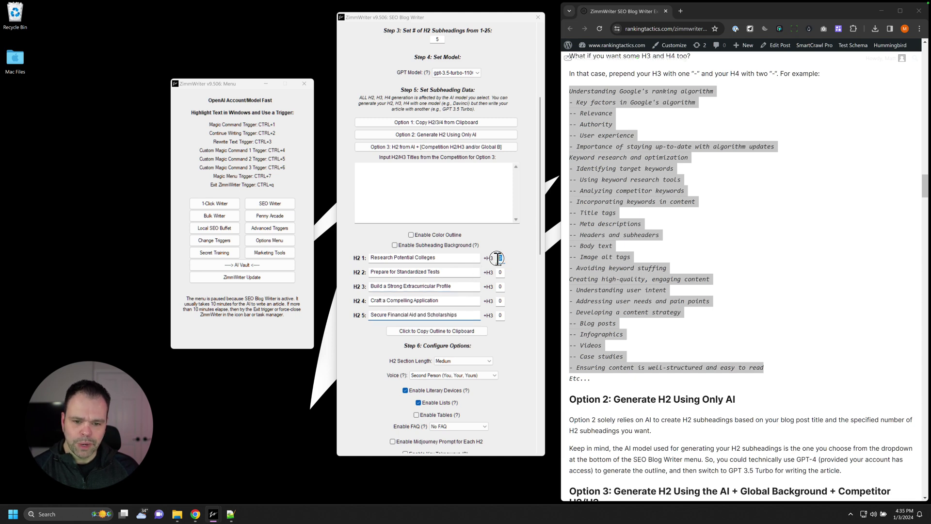
left_click(499, 272)
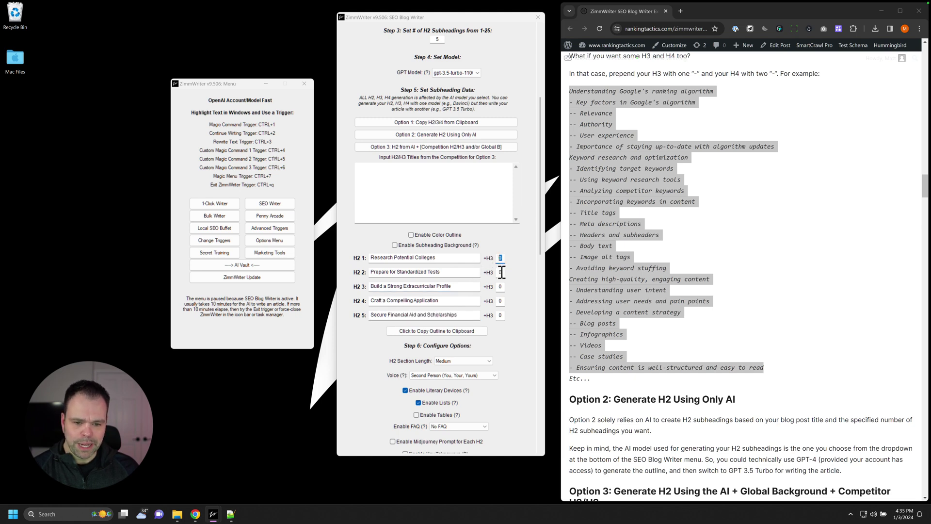
left_click(395, 245)
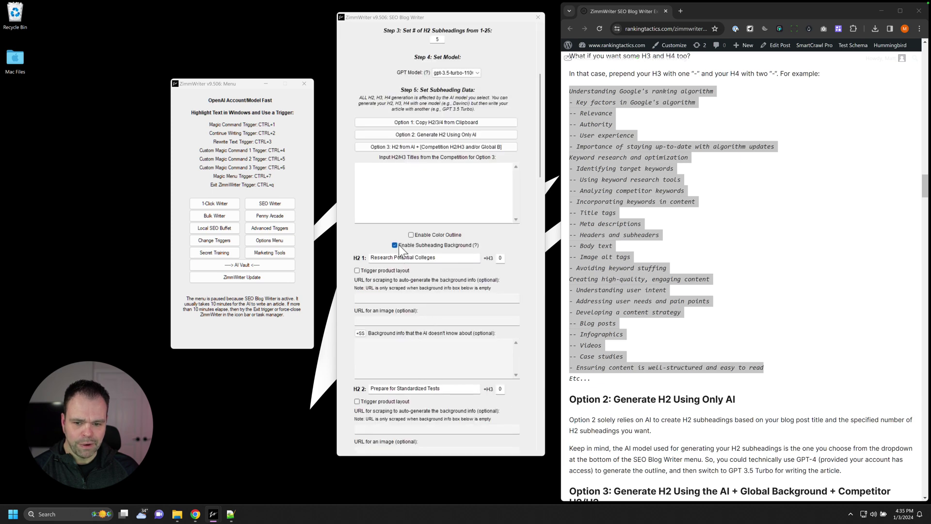
left_click(395, 245)
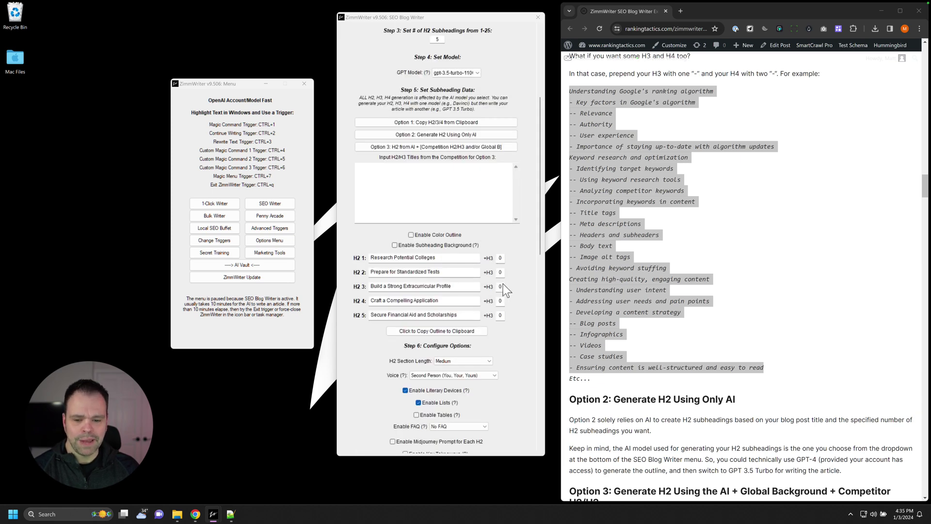
- Enter the manual keywords 'SAT Scores' and 'Practice Tests'
scroll(514, 287, "down", 1)
scroll(532, 278, "down", 2)
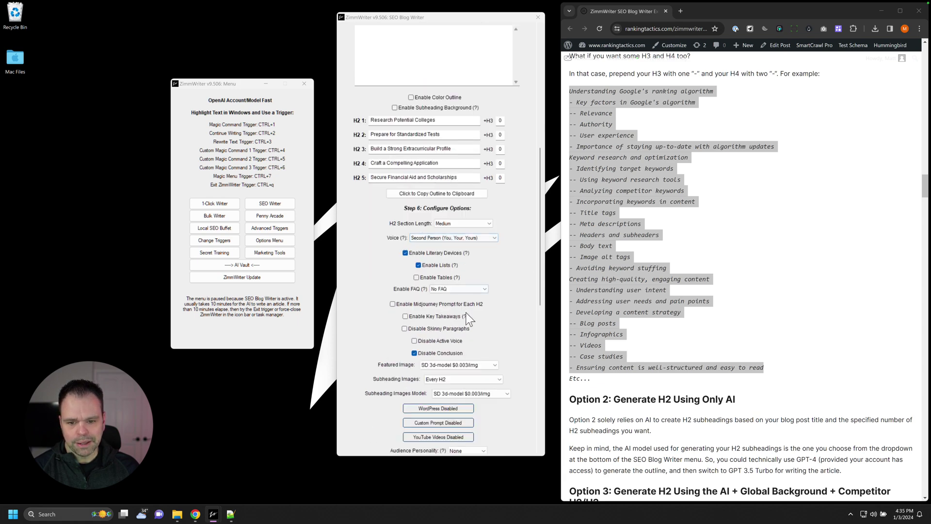
scroll(466, 313, "down", 3)
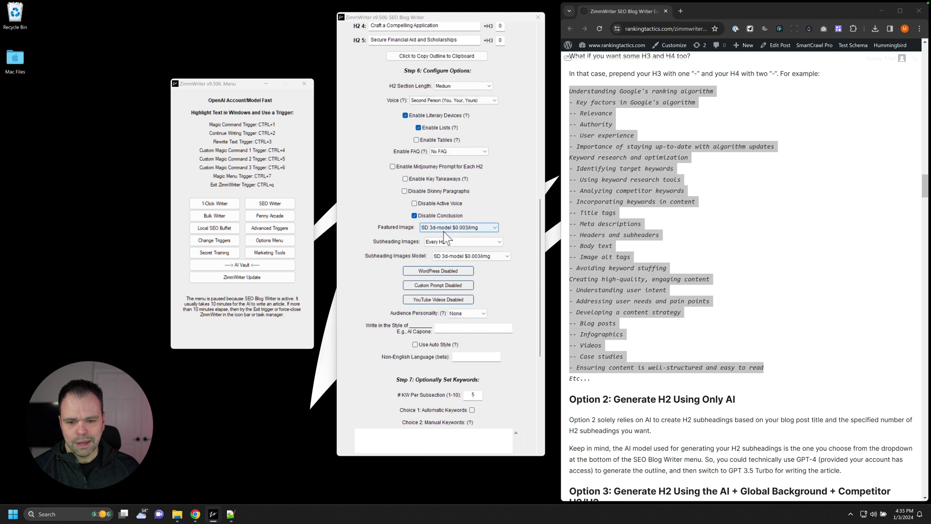
scroll(435, 228, "down", 5)
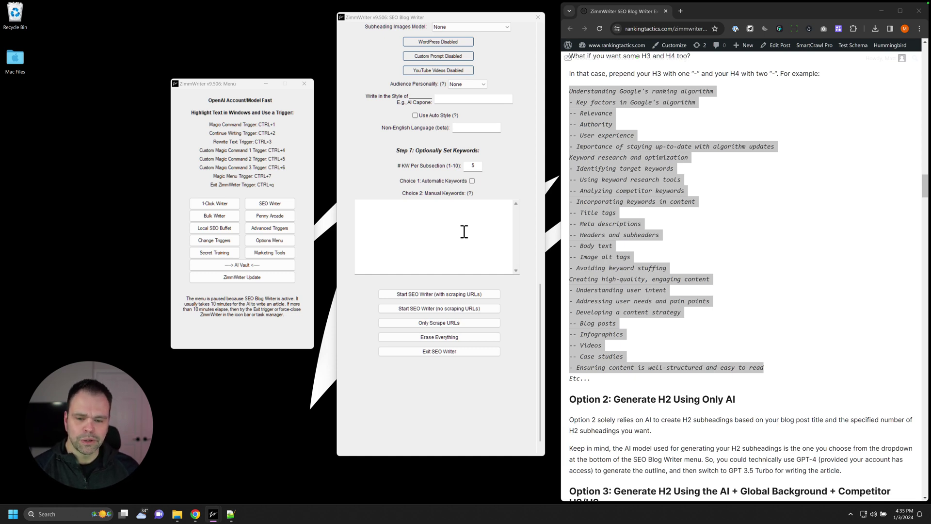
left_click(403, 216)
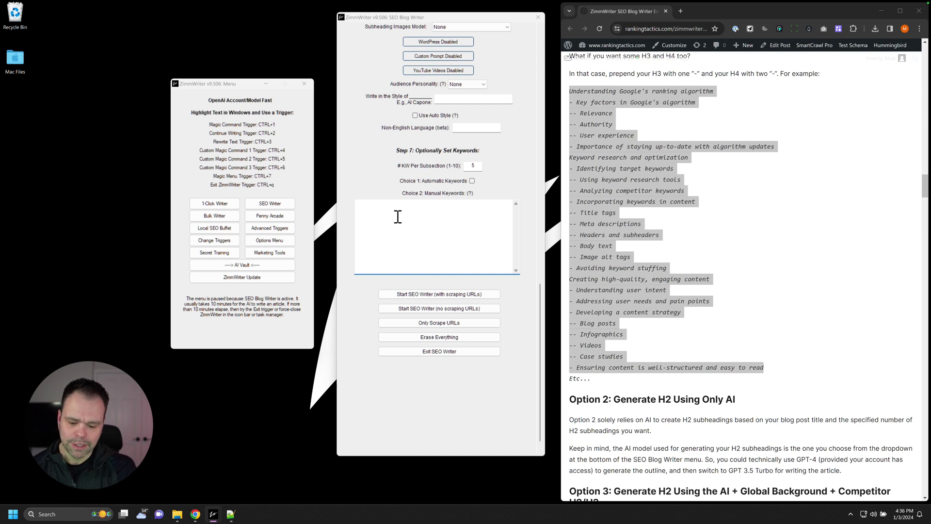
type("SAT Scores")
key("Return")
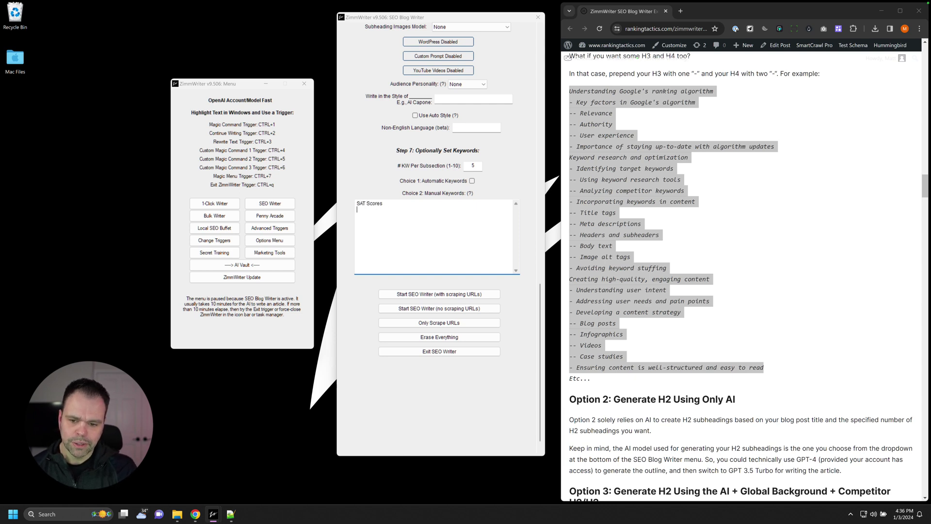
type("Practice Tests")
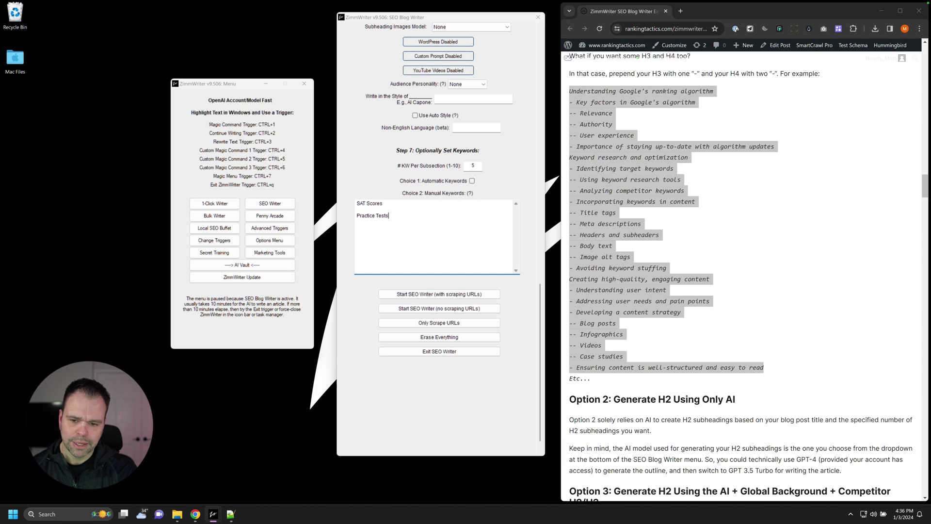
- Join the keywords with a comma, start writing with scraping URLs, and open the output folder
key("BackSpace")
key("BackSpace")
type(", Practice Tests")
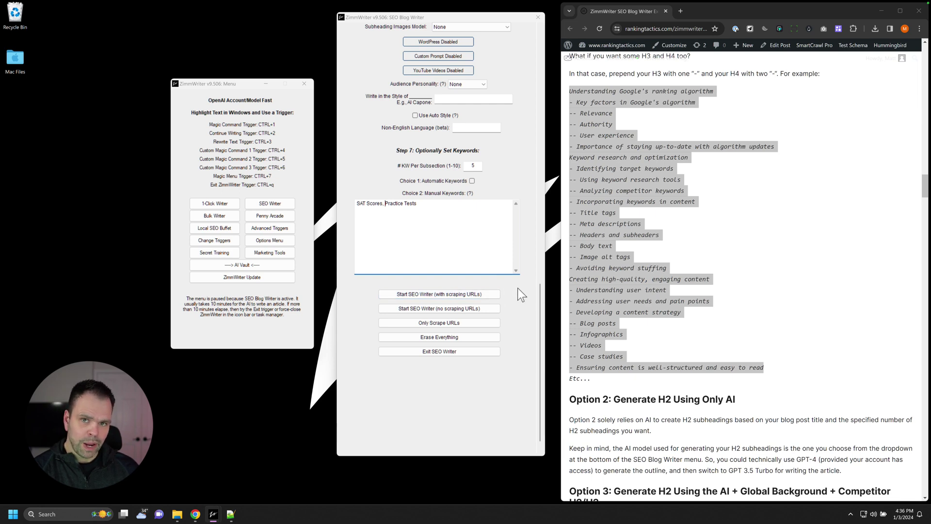
left_click(440, 295)
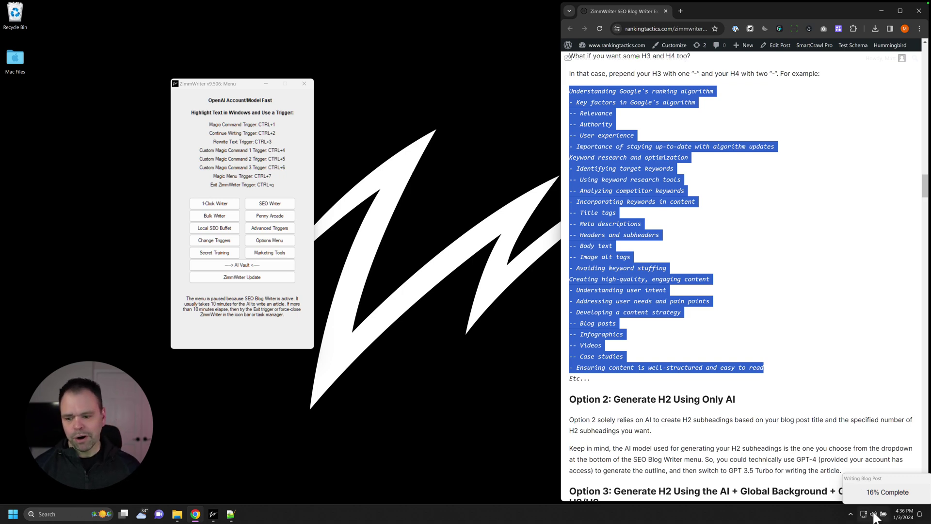
left_click(177, 514)
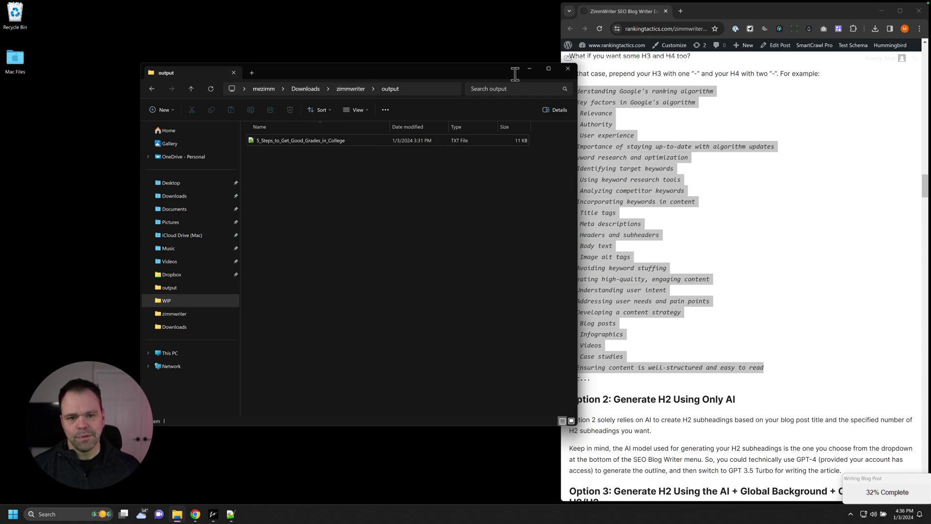
- Minimize the File Explorer output folder while the article keeps writing
left_click(529, 68)
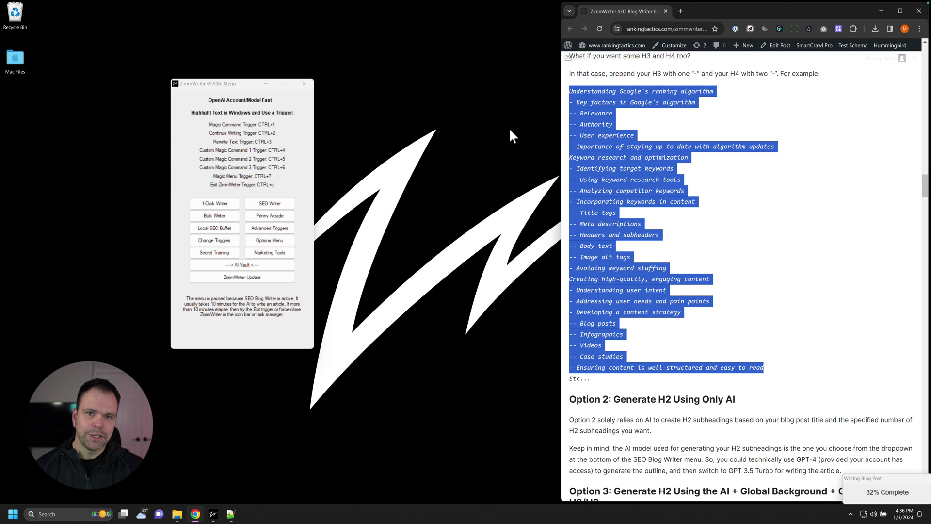